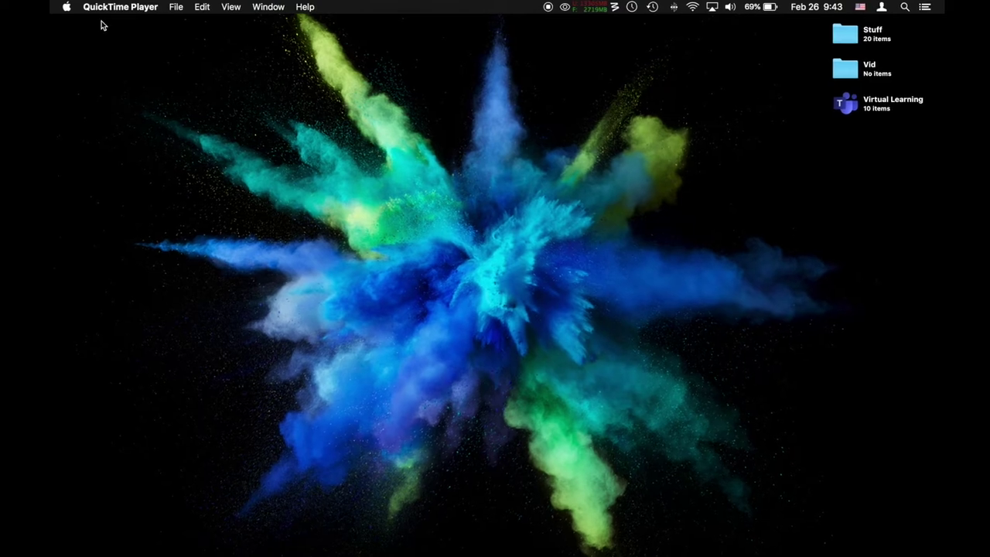
# Step: Open Launchpad and flip between its app pages to find Comic Life 2
pyautogui.click(66, 7)
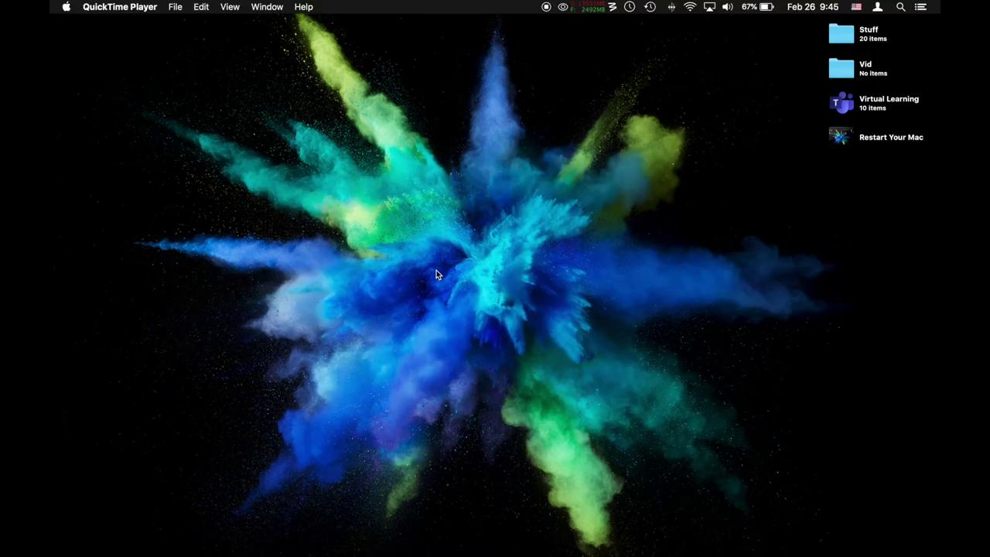
pyautogui.press('F4')
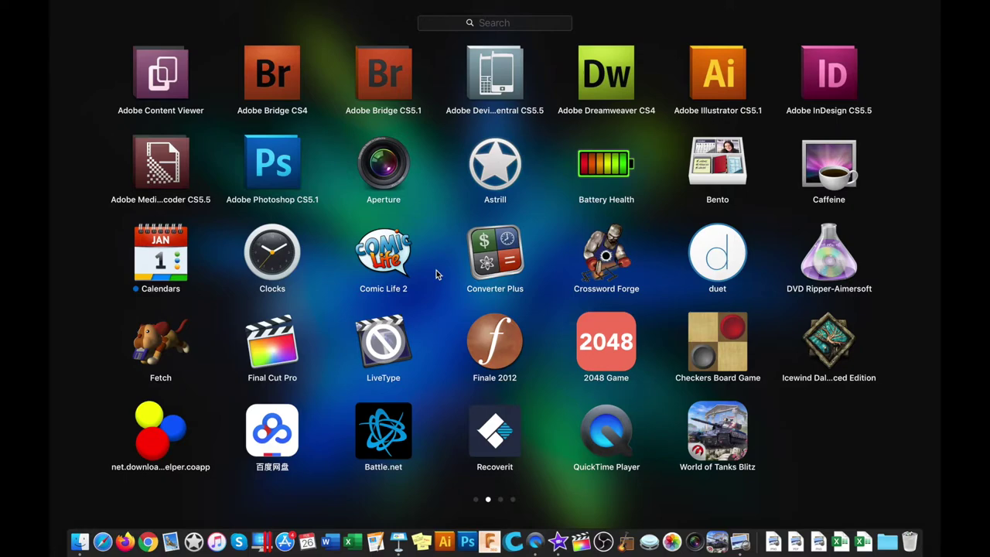
pyautogui.hscroll(5, 435, 272)
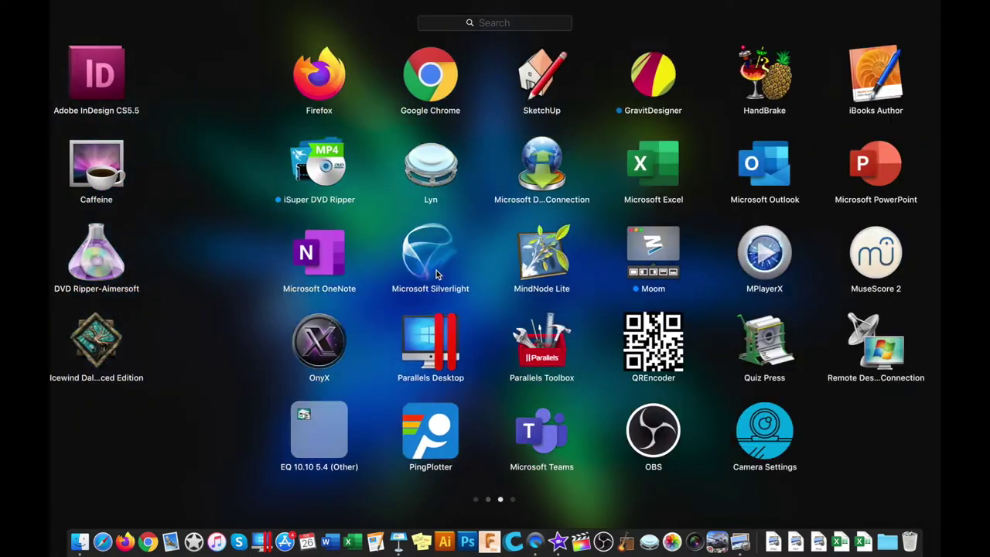
pyautogui.hscroll(-5, 435, 272)
# Step: Drag Comic Life 2 to the last spot on page 2, then exit back to the desktop
pyautogui.click(407, 259)
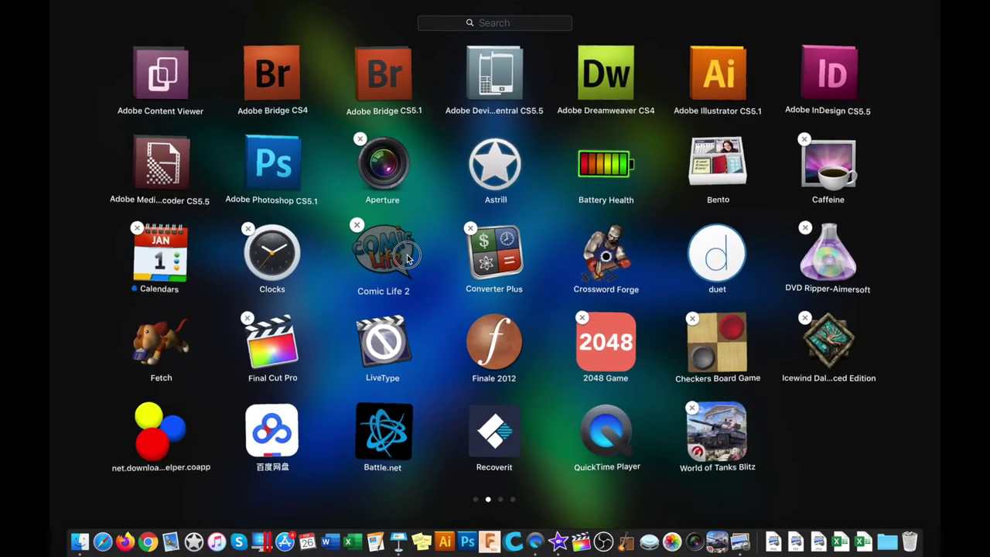
pyautogui.moveTo(408, 259); pyautogui.dragTo(750, 454)
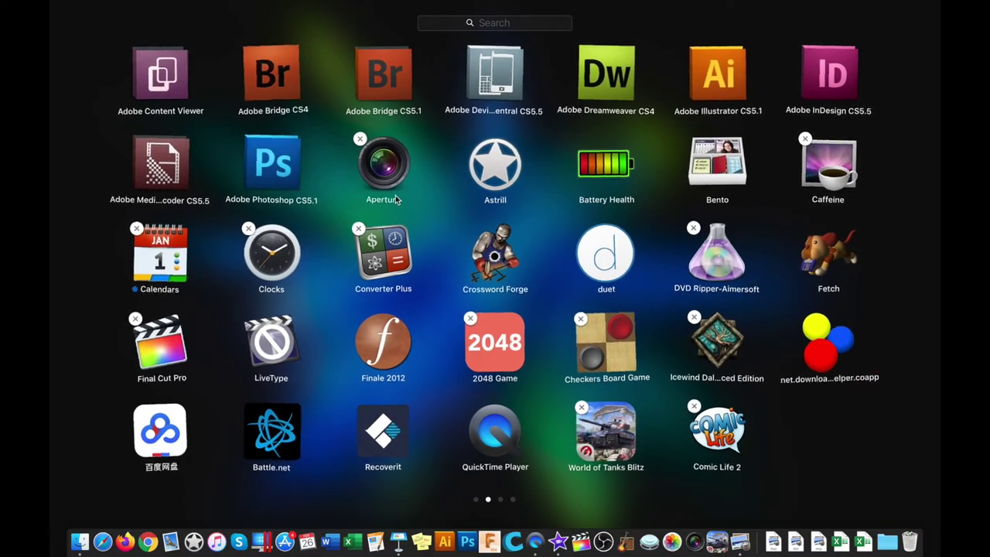
pyautogui.click(423, 210)
pyautogui.click(423, 209)
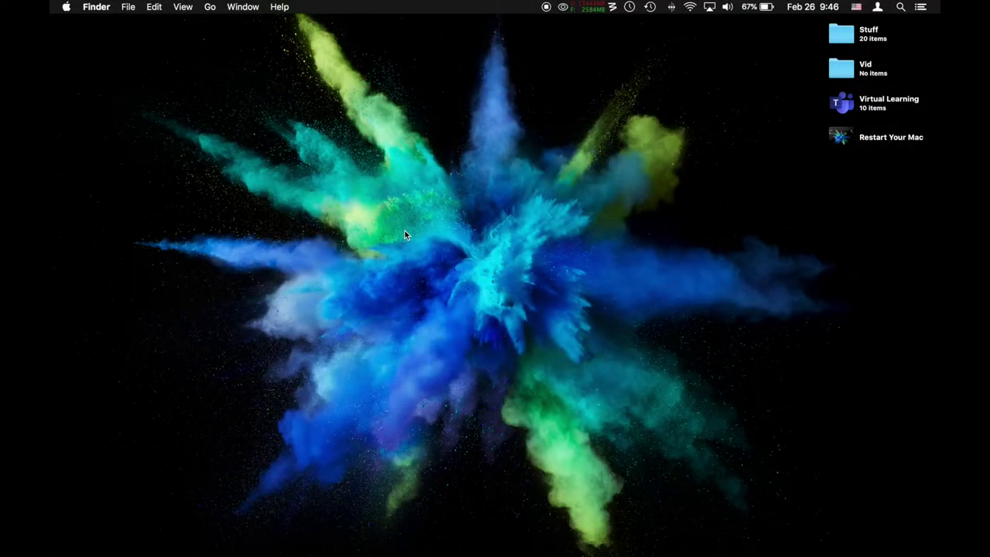
pyautogui.press('super+n')
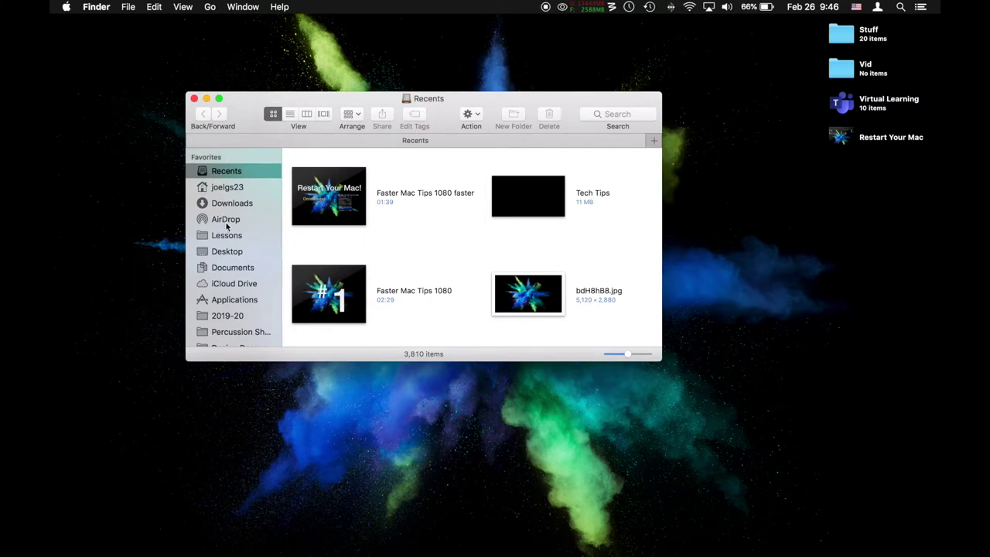
pyautogui.click(234, 299)
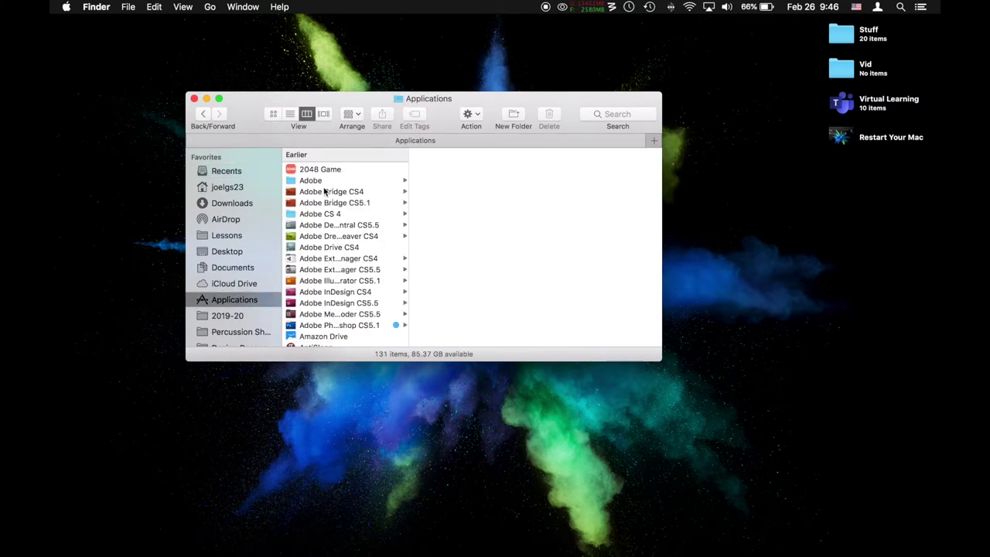
pyautogui.rightClick(316, 186)
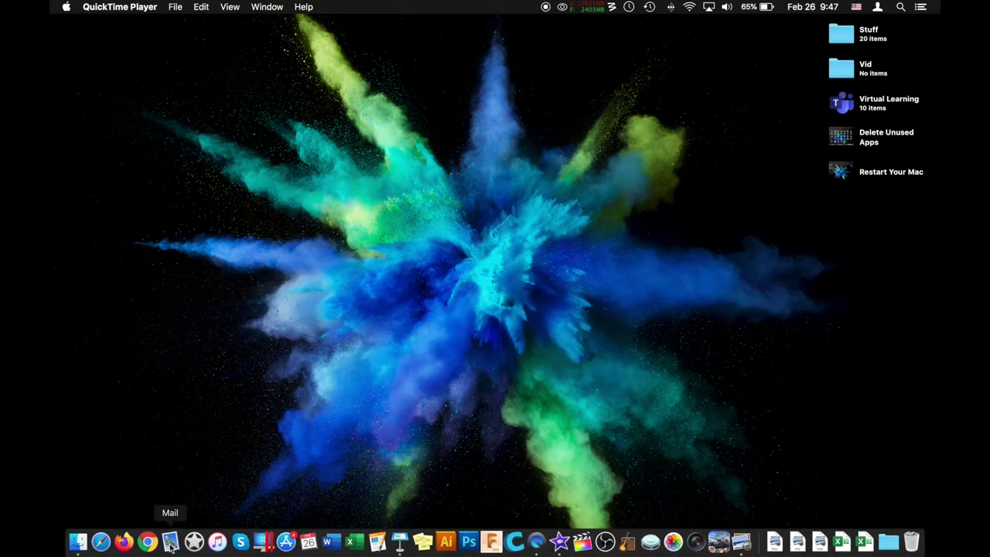
pyautogui.click(80, 543)
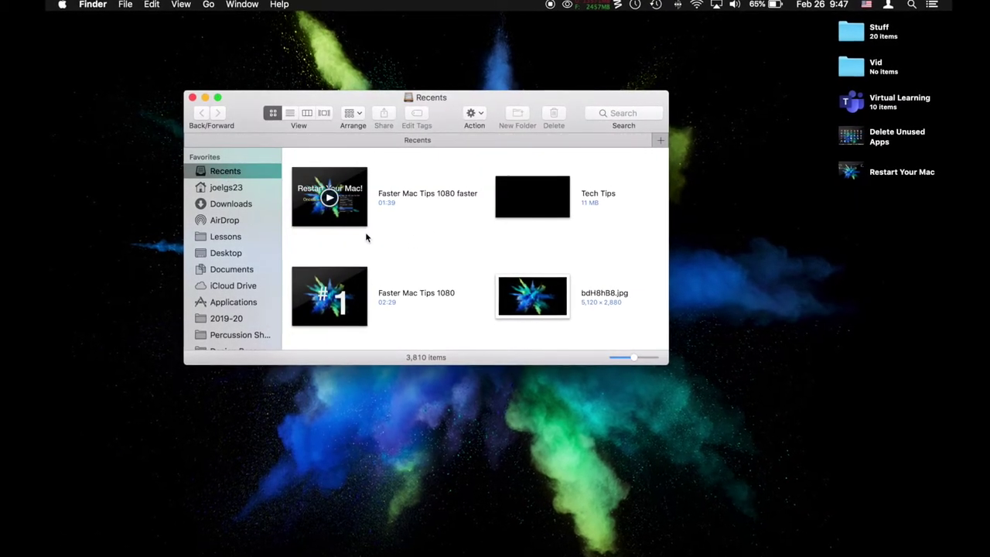
pyautogui.hscroll(3, 611, 224)
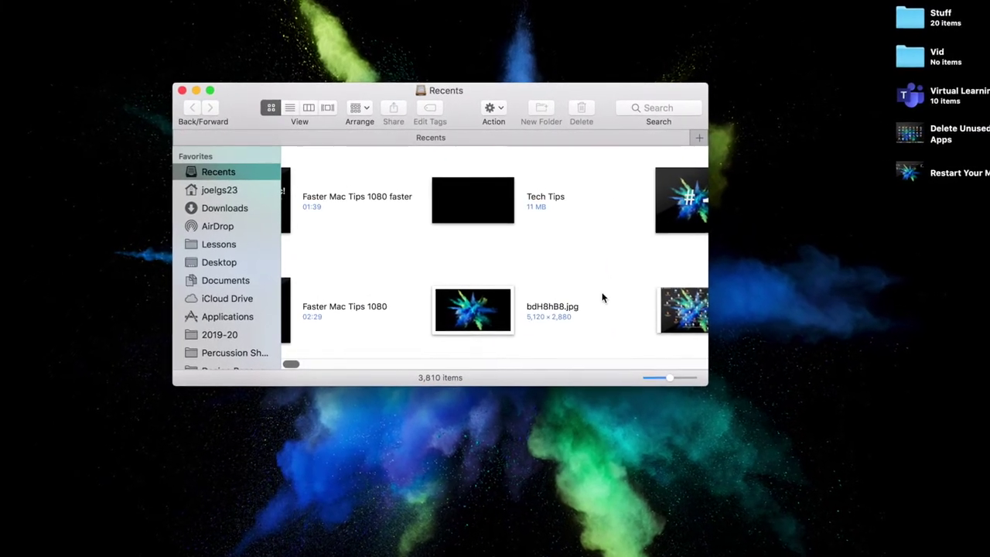
pyautogui.hscroll(6, 603, 294)
pyautogui.hscroll(15, 611, 300)
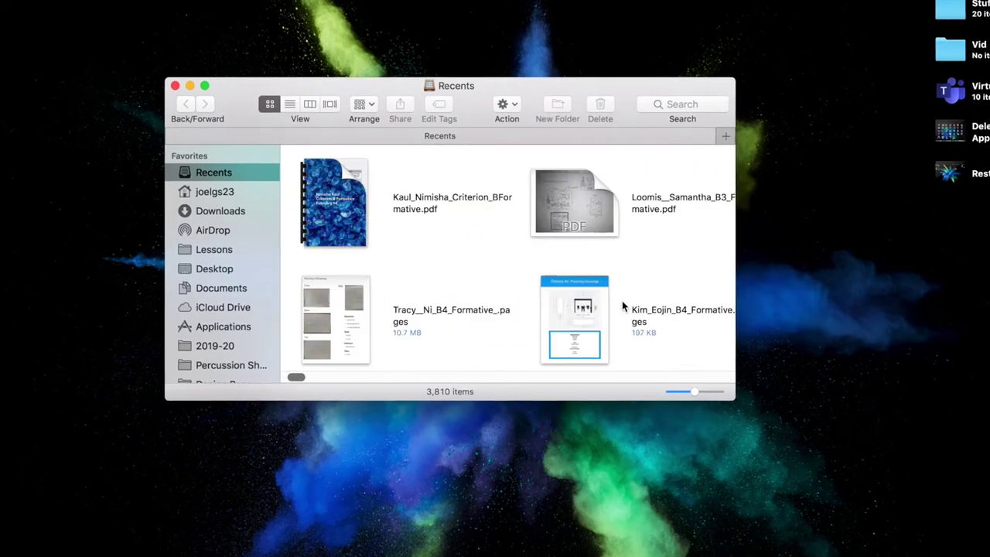
pyautogui.hscroll(15, 633, 310)
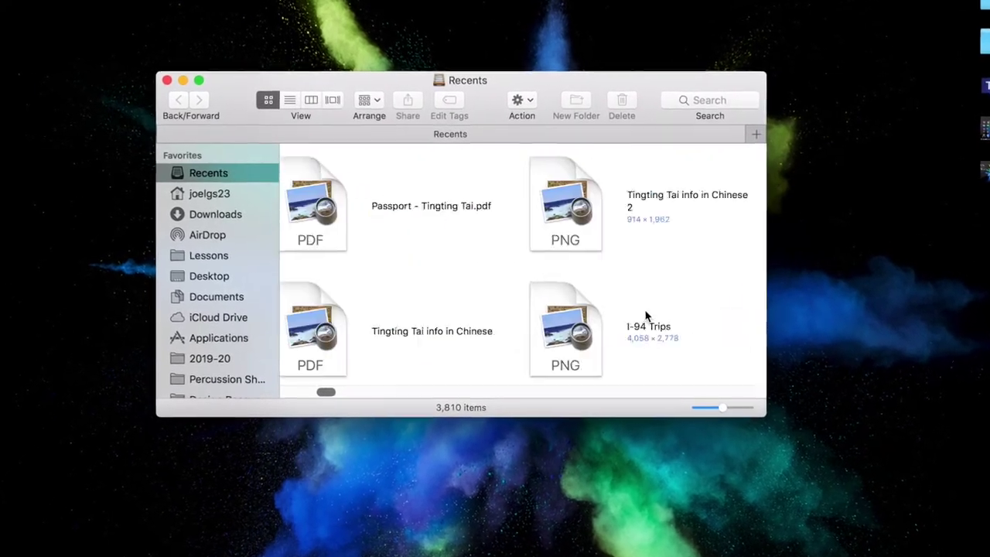
pyautogui.hscroll(-15, 658, 321)
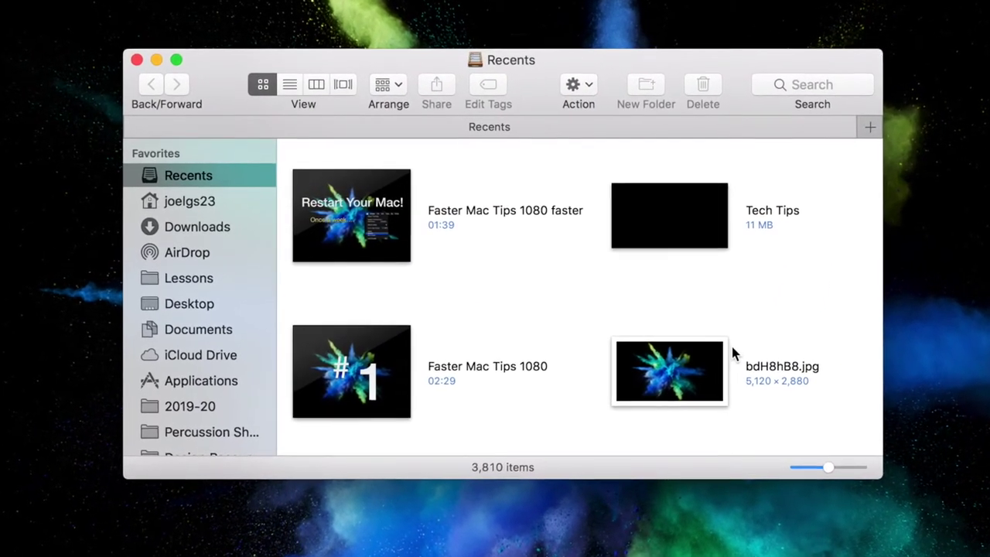
pyautogui.click(133, 57)
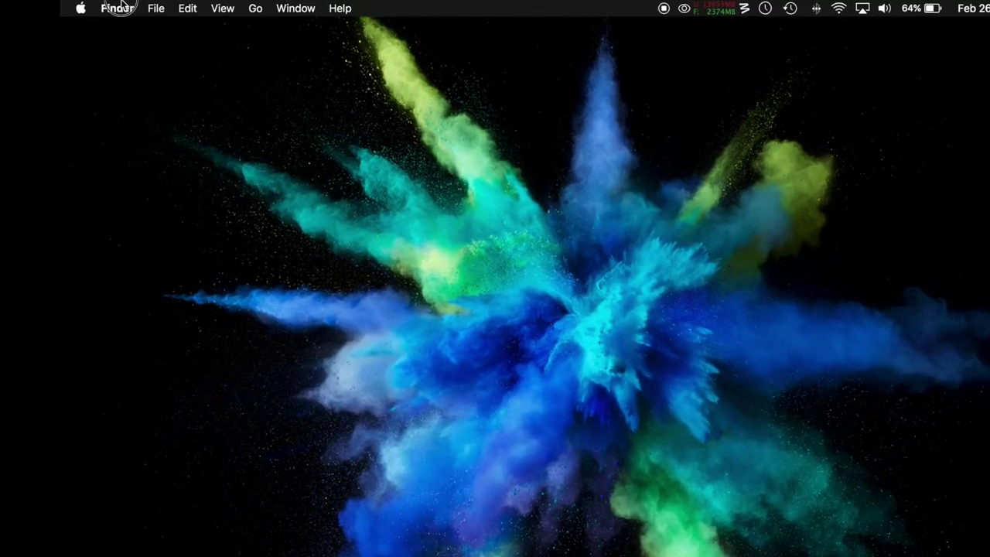
# Step: In Finder Preferences, set New Finder windows show to the home folder
pyautogui.click(120, 6)
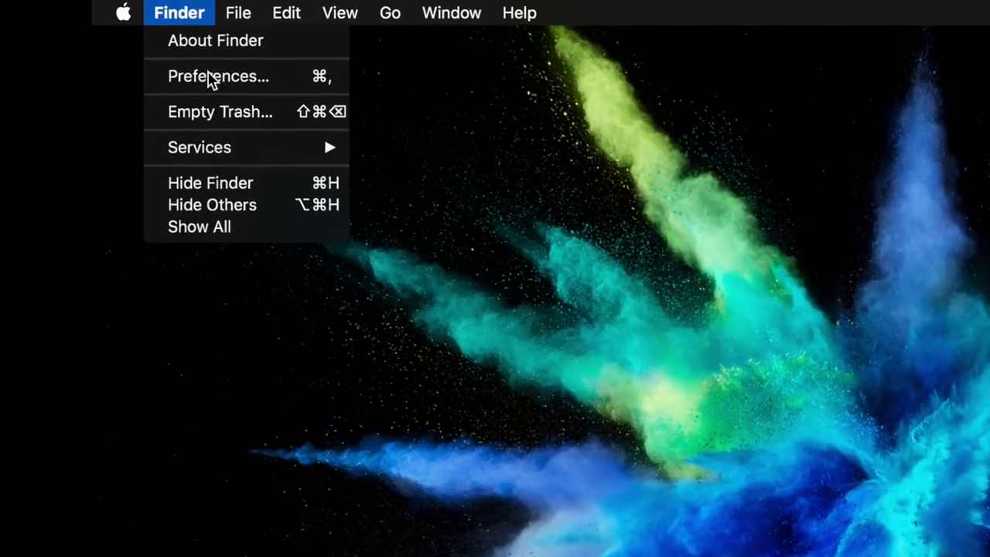
pyautogui.click(137, 47)
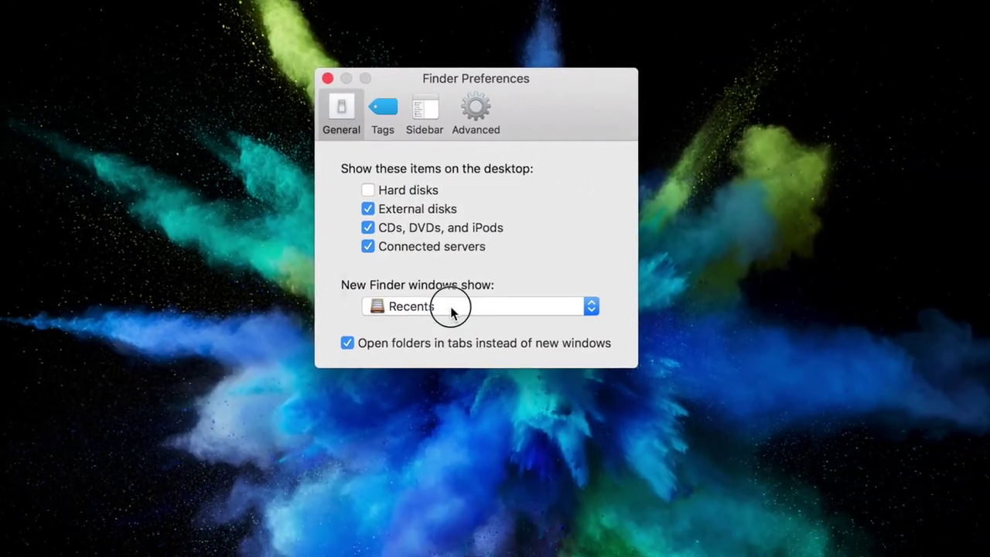
pyautogui.click(584, 366)
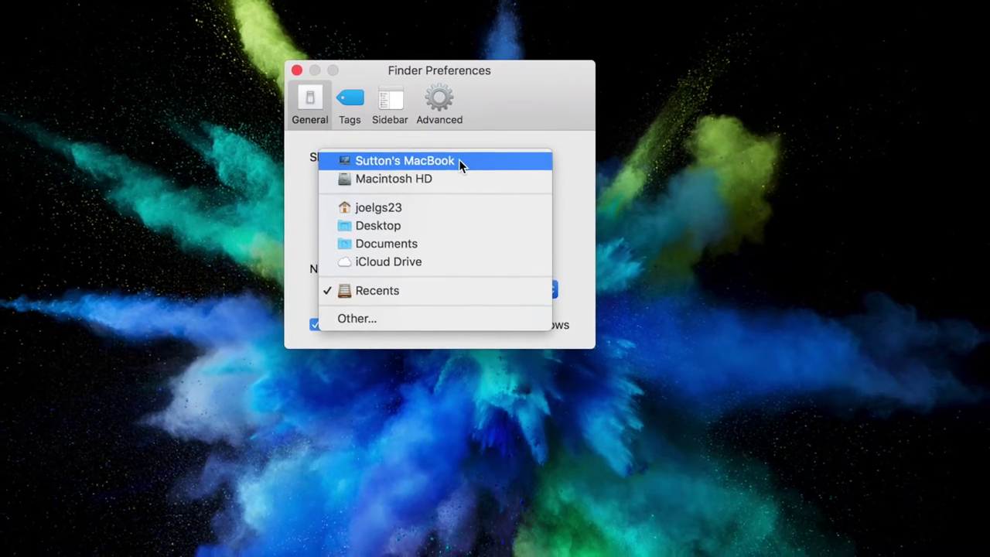
pyautogui.click(417, 201)
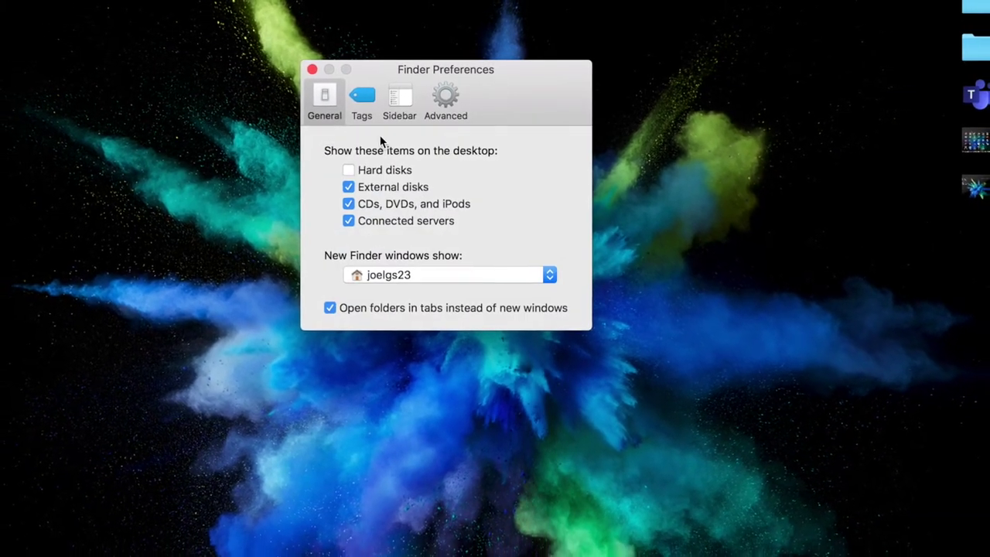
# Step: Uncheck Recents in the Sidebar settings, then open a new window to verify
pyautogui.click(447, 108)
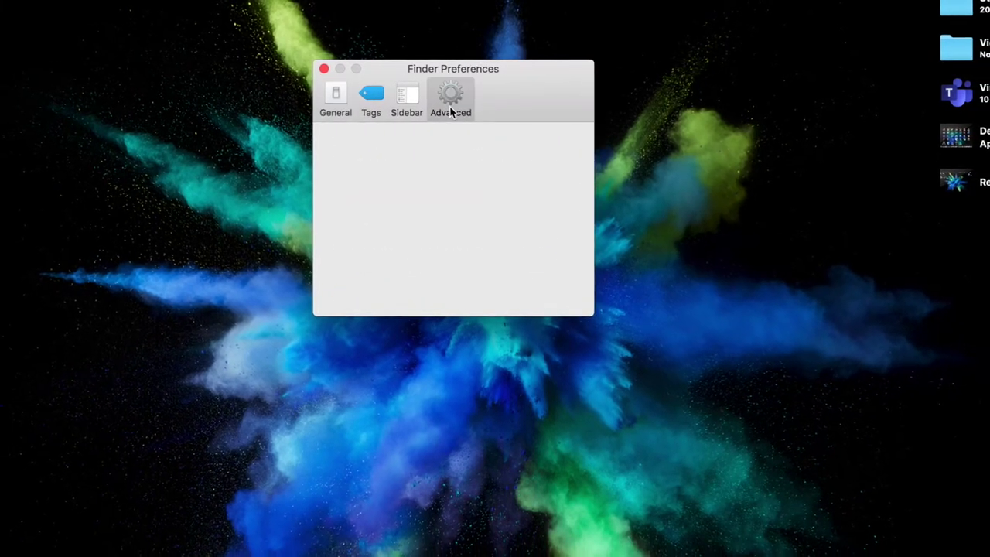
pyautogui.click(408, 99)
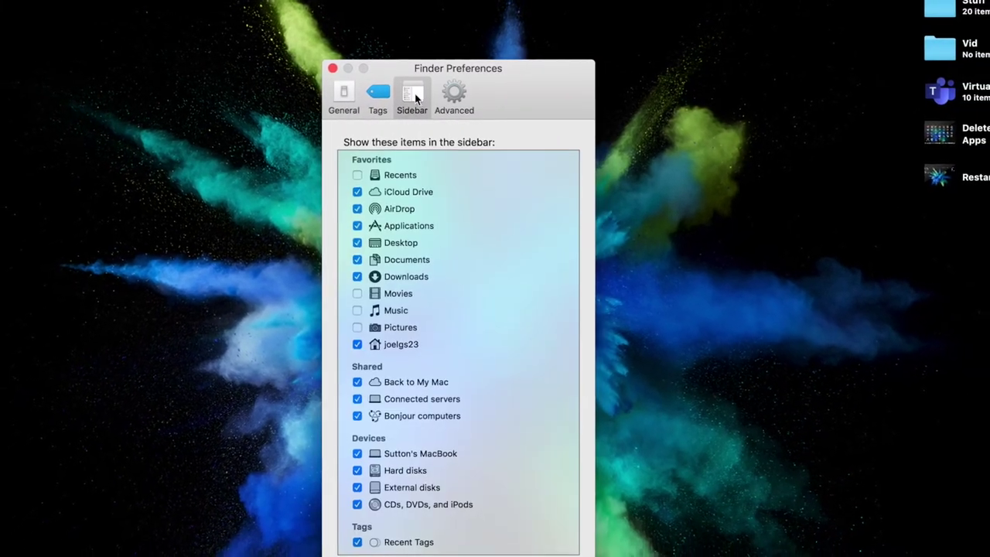
pyautogui.click(359, 174)
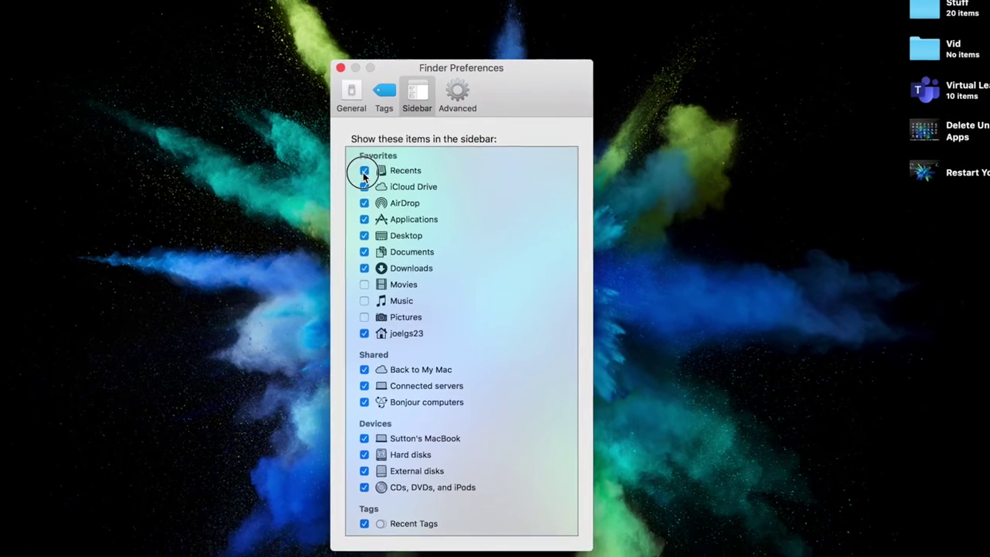
pyautogui.click(366, 170)
pyautogui.click(281, 172)
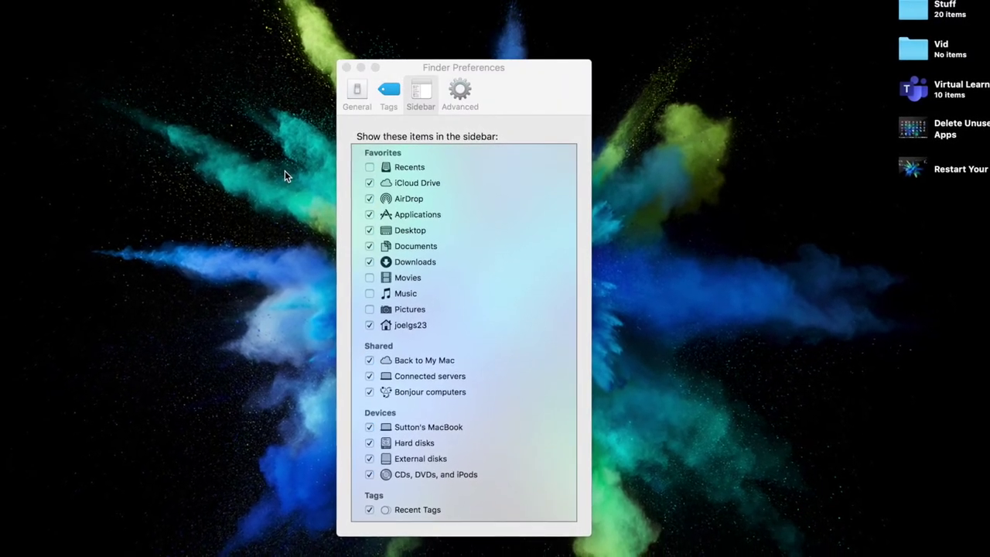
pyautogui.press('super+n')
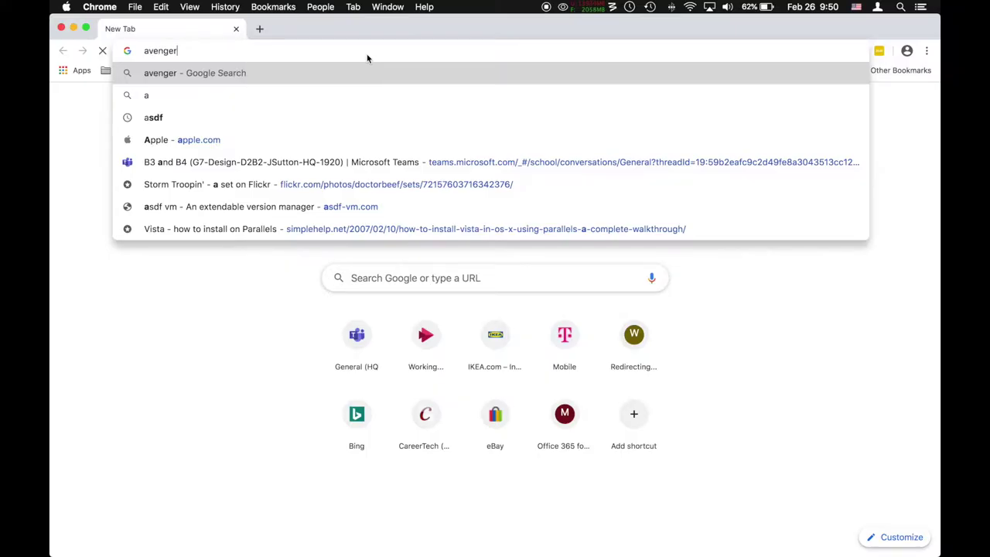
# Step: Submit the search 's' in Chrome and open several new tabs with Cmd+T
pyautogui.write('s')
pyautogui.press('Return')
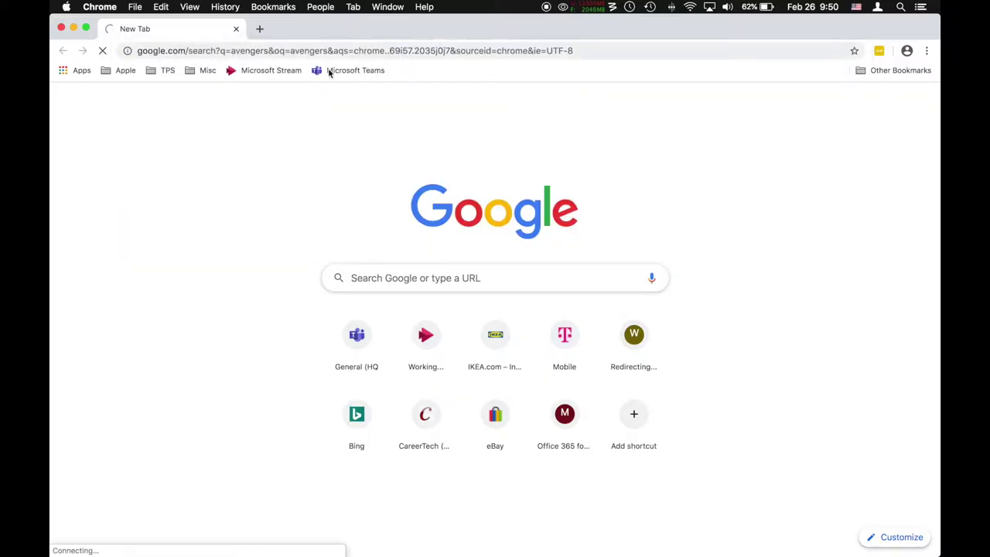
pyautogui.press('super+t')
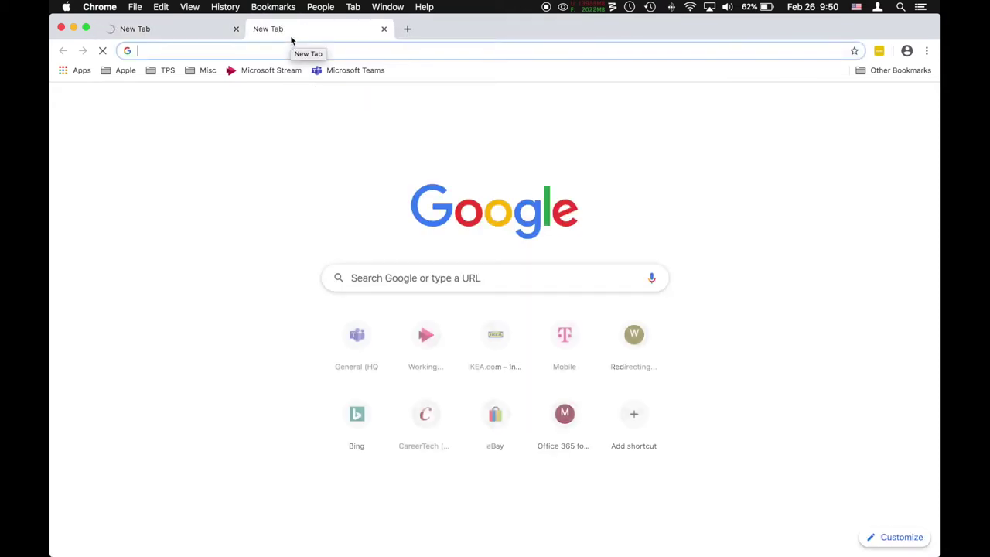
pyautogui.press('super+t')
pyautogui.press('super+t')
pyautogui.press('super+t')
pyautogui.press('super+t')
pyautogui.press('super+t')
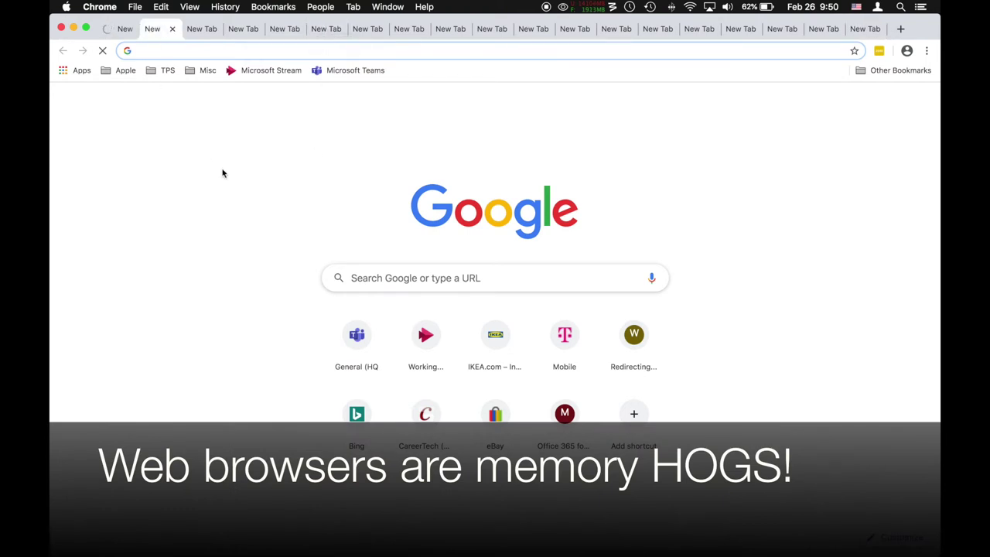
# Step: Switch across the tabs, close the extras down to two, and quit Chrome
pyautogui.click(291, 31)
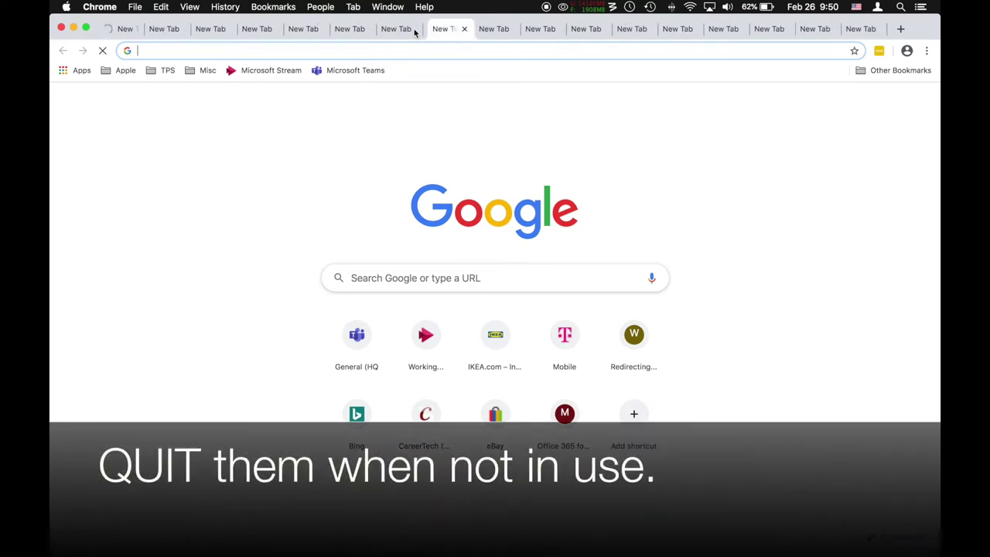
pyautogui.hotkey('ctrl', 'Tab')
pyautogui.hotkey('ctrl', 'Tab')
pyautogui.hotkey('ctrl', 'Tab')
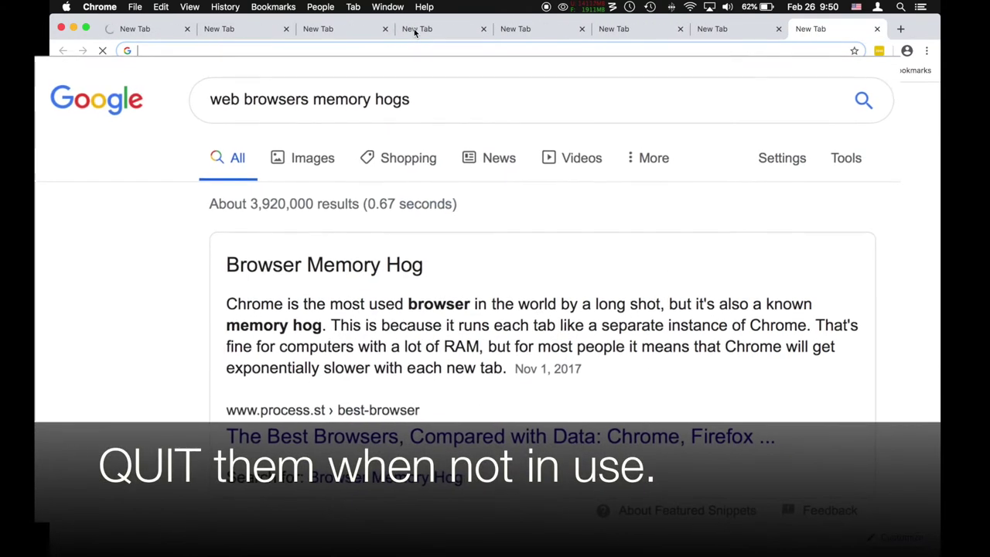
pyautogui.press('super+w')
pyautogui.press('super+w')
pyautogui.press('super+w')
pyautogui.press('super+w')
pyautogui.press('super+w')
pyautogui.press('super+w')
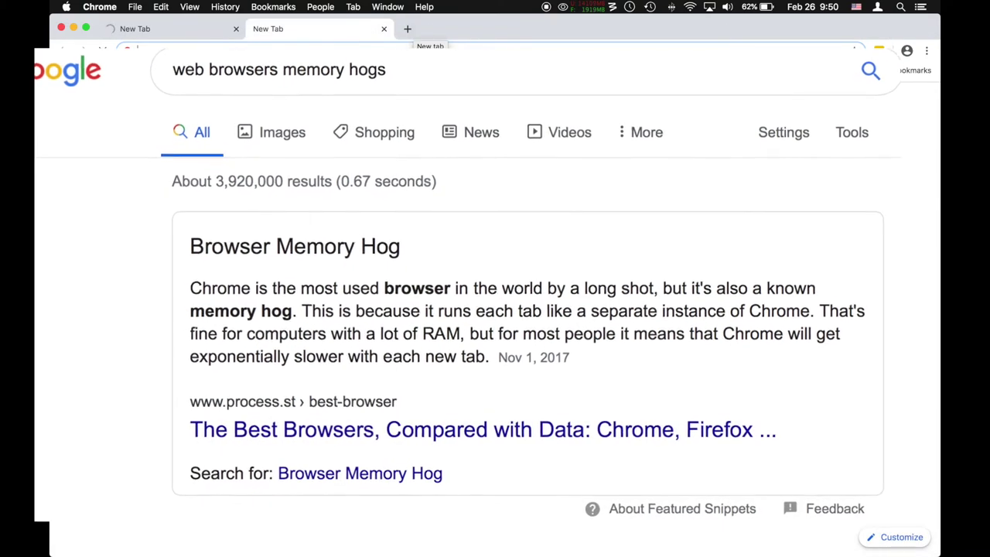
pyautogui.press('super+q')
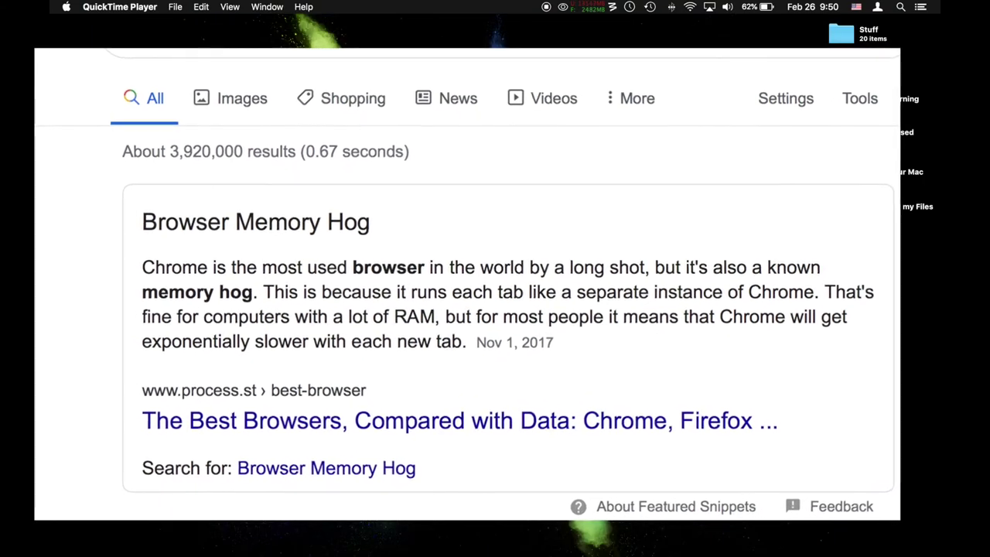
pyautogui.moveTo(128, 545)
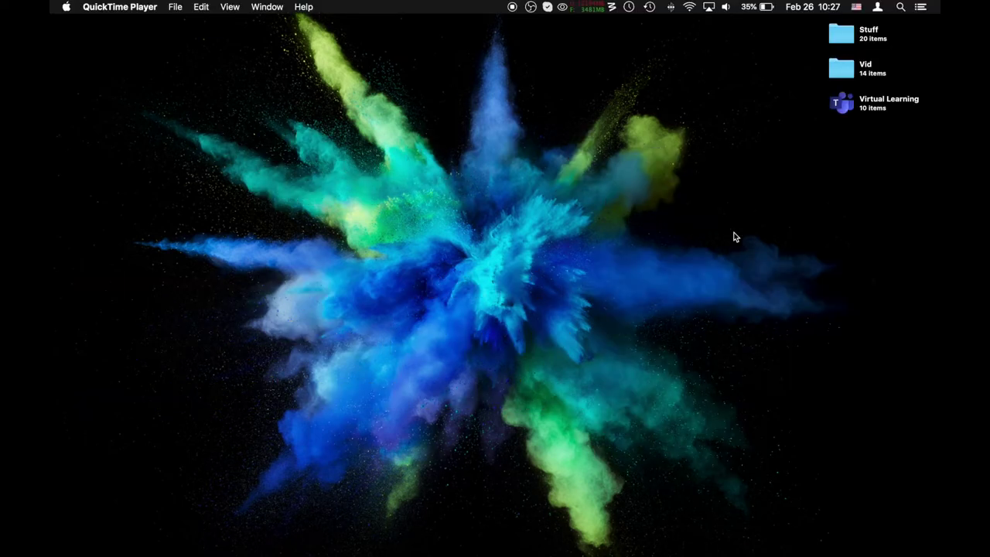
# Step: From the Cmd+Tab switcher, quit Stickies, Google Chrome, Firefox, iTunes and Pages
pyautogui.press('super+Tab')
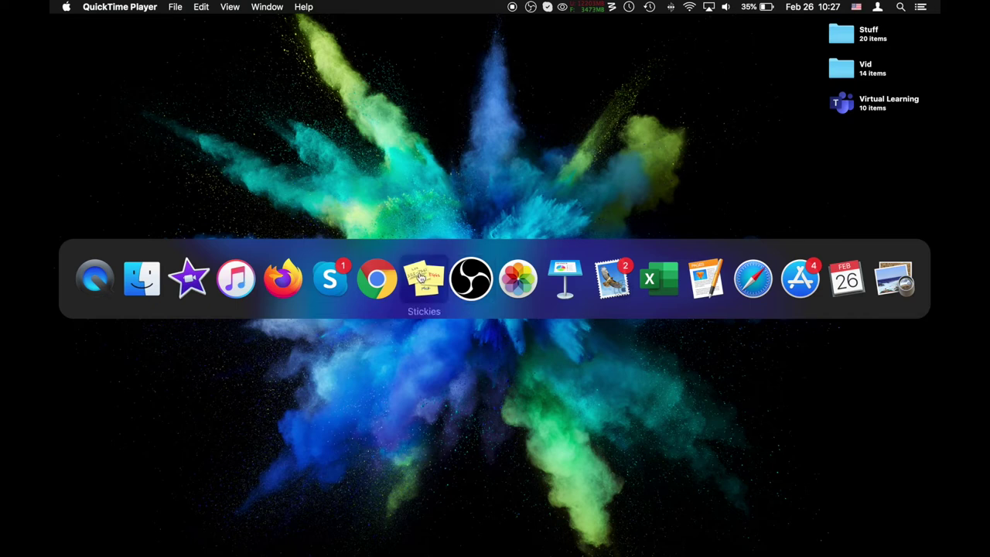
pyautogui.press('super+q')
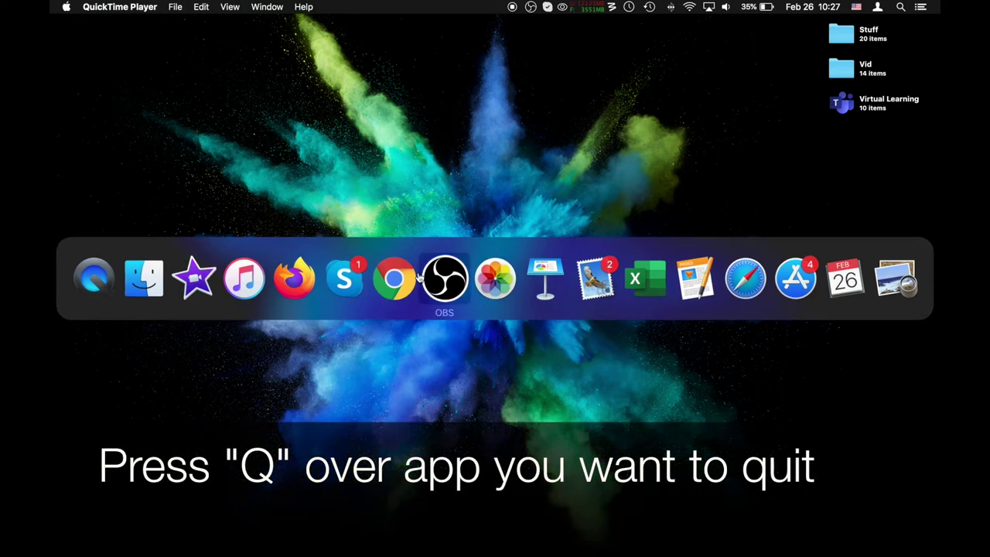
pyautogui.press('super+q')
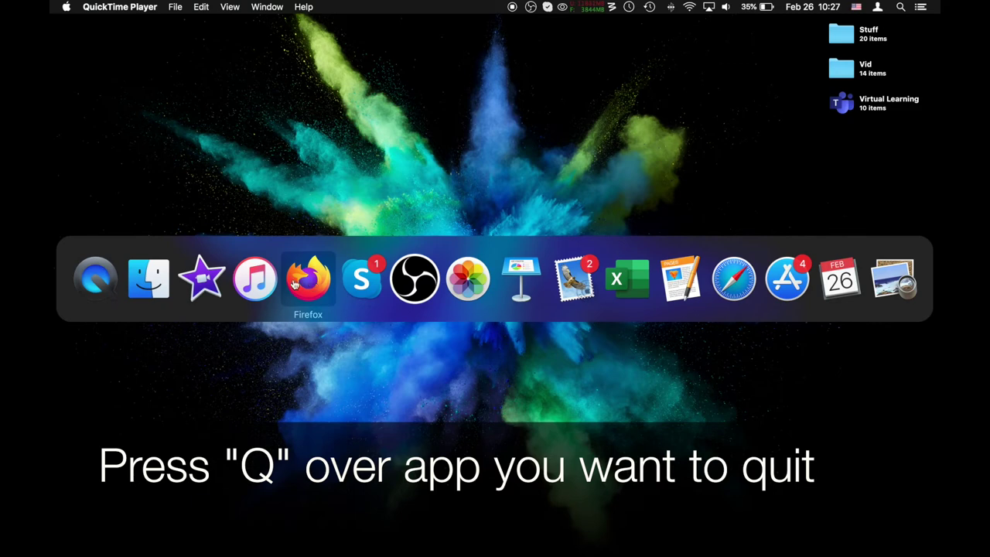
pyautogui.press('super+q')
pyautogui.press('super+q')
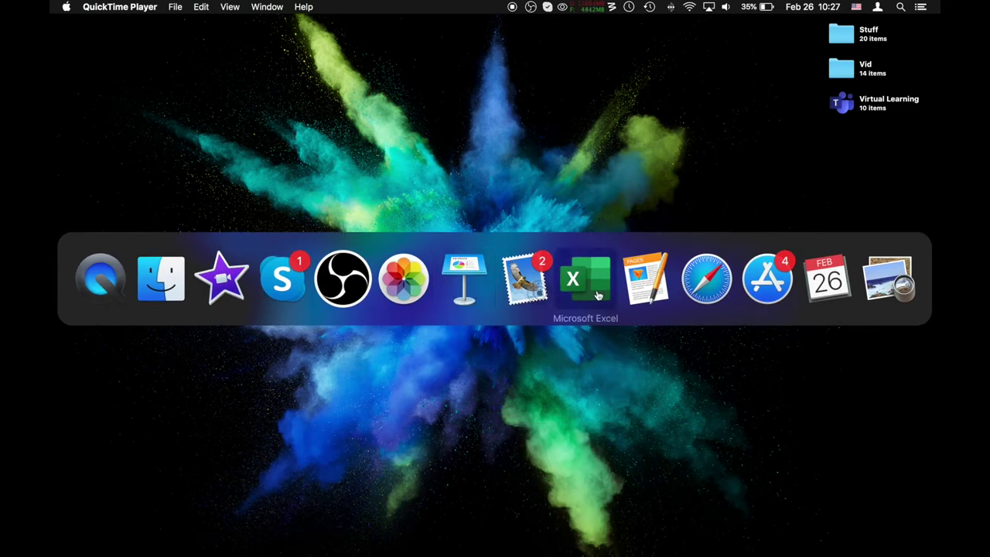
pyautogui.press('super+q')
pyautogui.press('super+q')
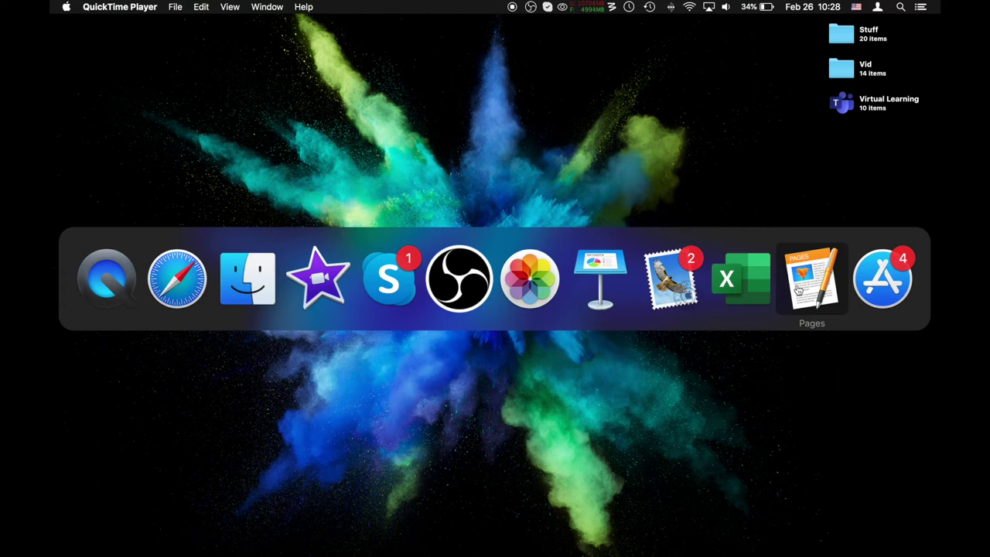
pyautogui.press('super+q')
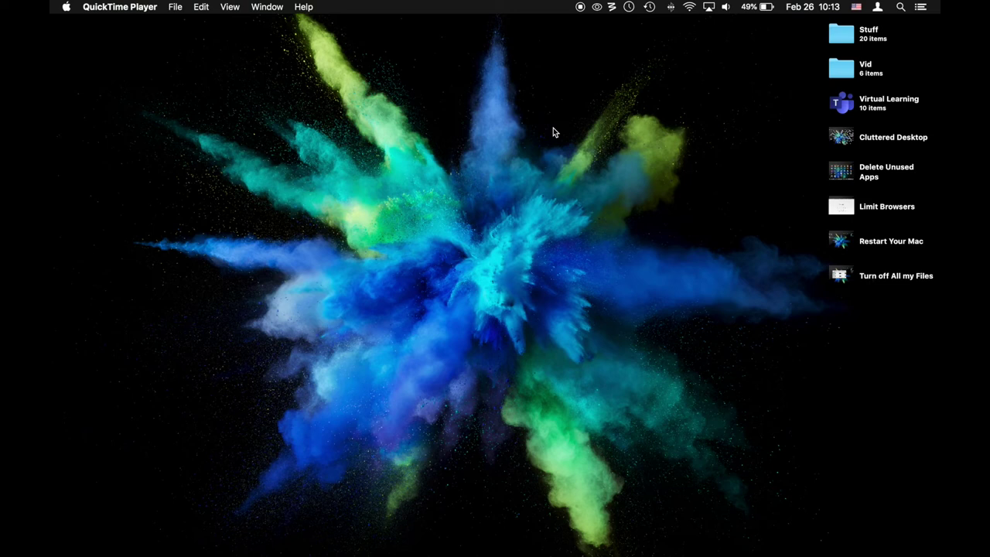
# Step: Run iClean Memory's Optimize Memory from its menu-bar free-memory readout
pyautogui.press('super+space')
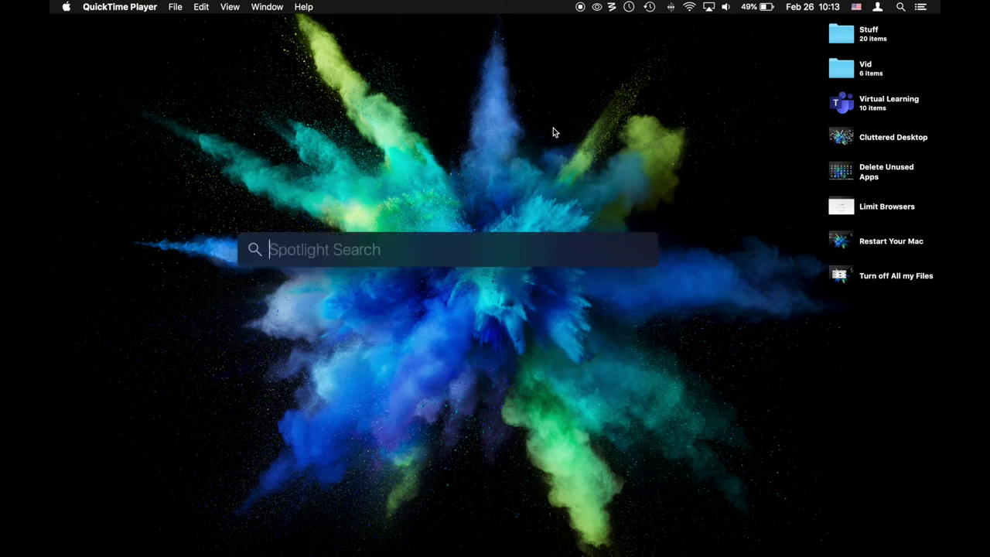
pyautogui.write('ic')
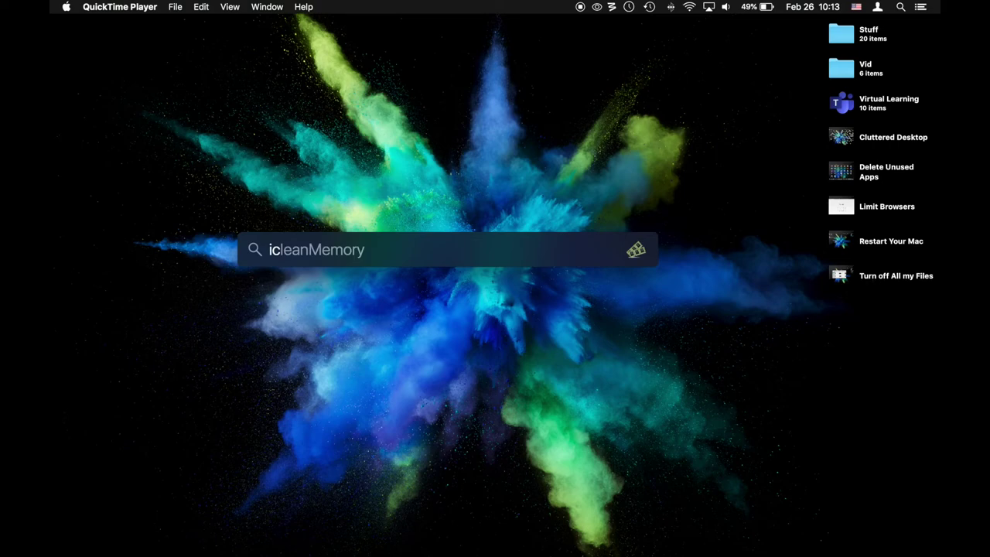
pyautogui.press('Escape')
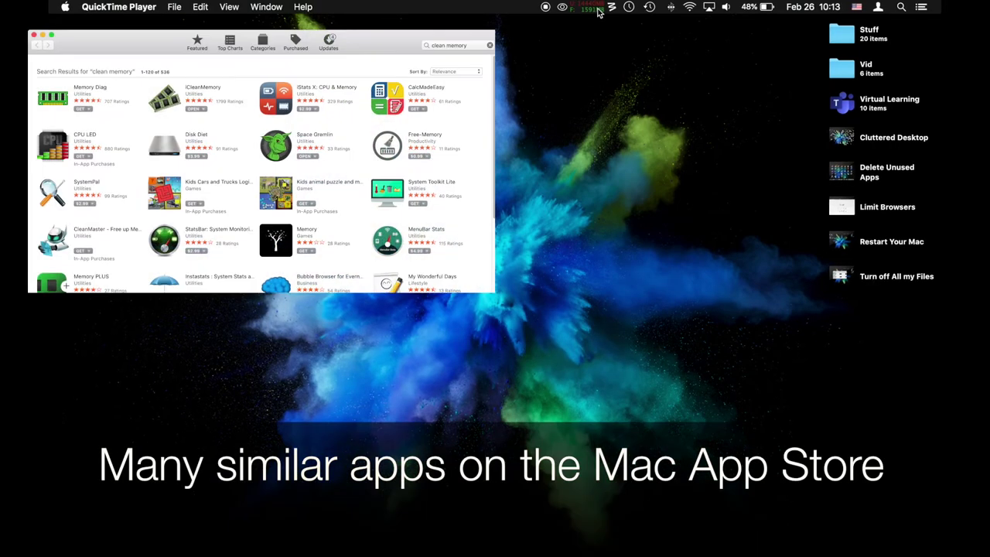
pyautogui.click(597, 12)
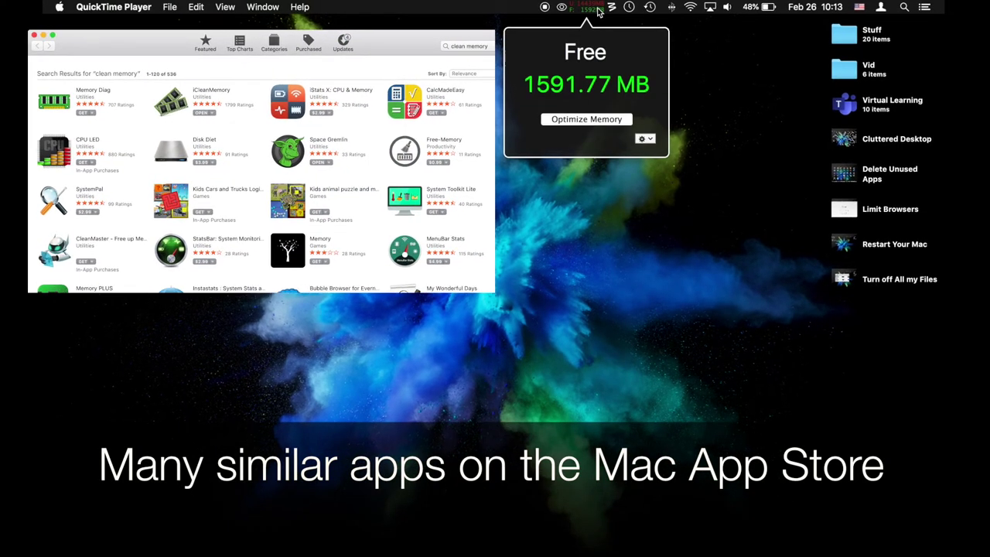
pyautogui.click(592, 121)
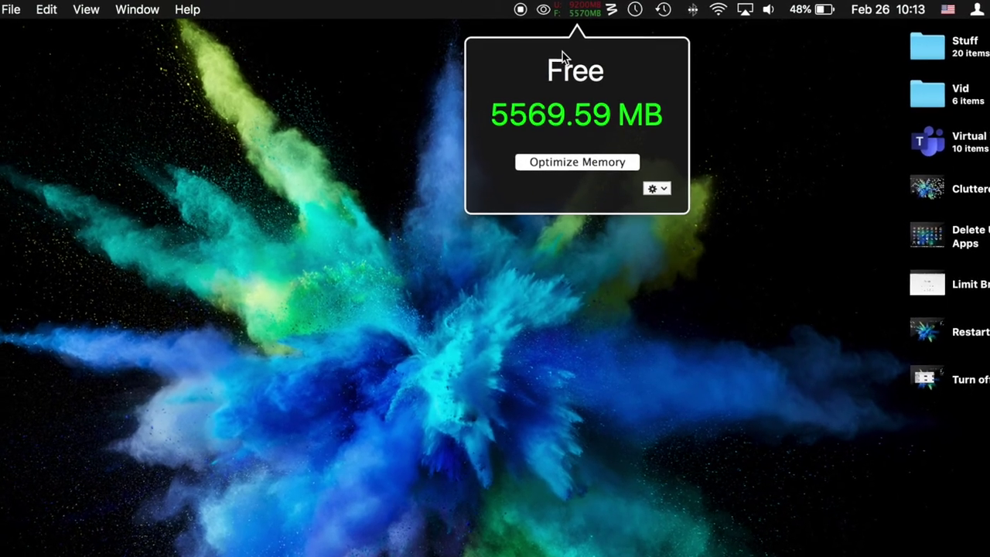
# Step: Reopen the readout and optimize twice more, raising free memory to 6688.51 MB
pyautogui.click(577, 16)
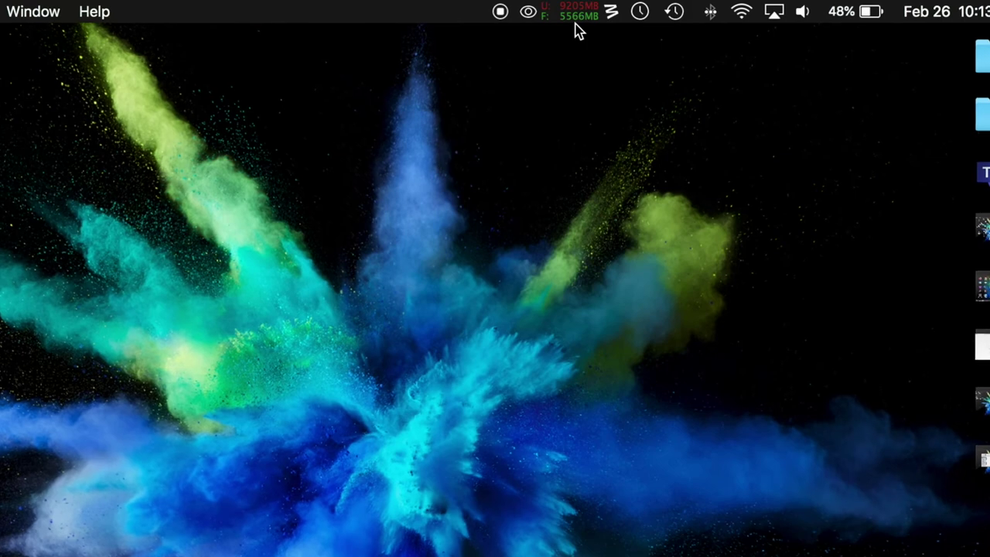
pyautogui.click(574, 21)
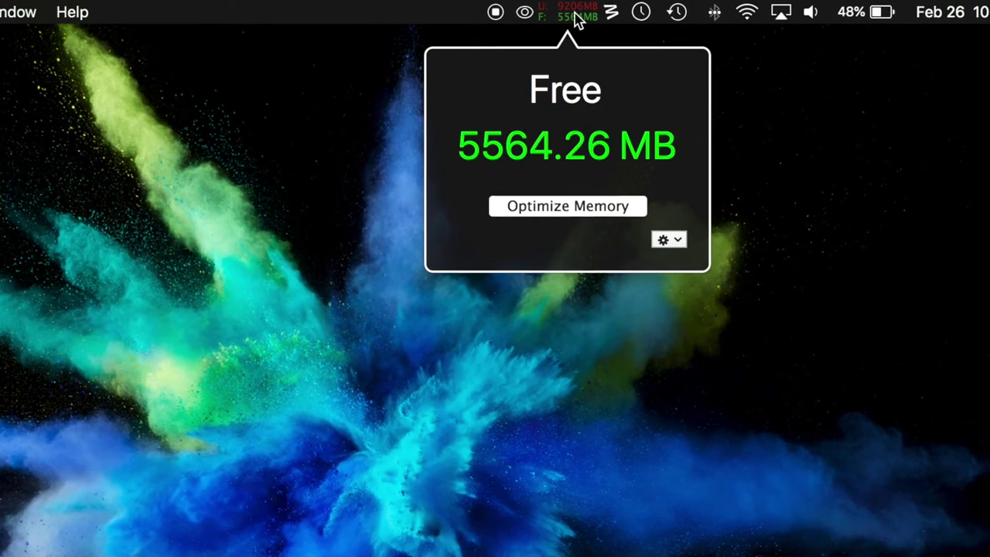
pyautogui.click(588, 207)
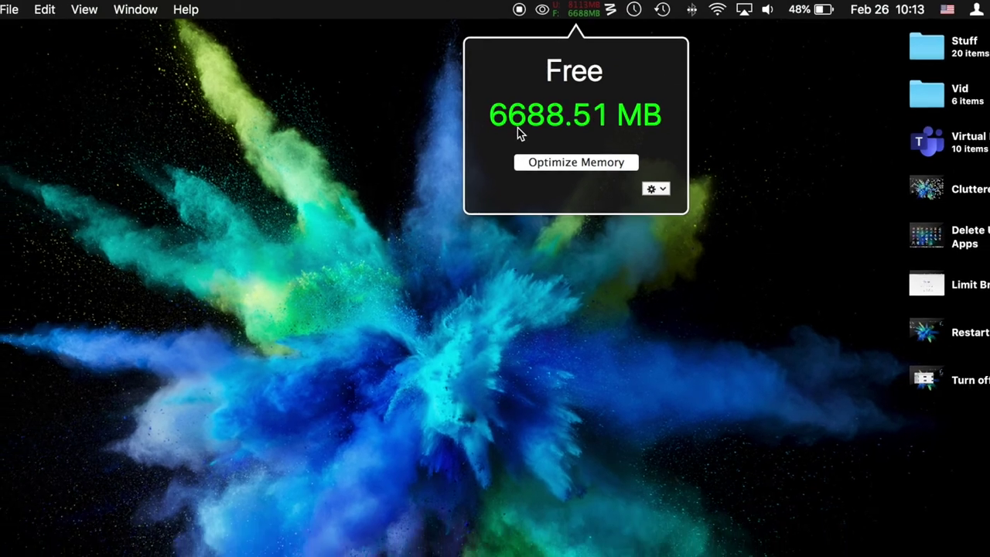
pyautogui.click(559, 190)
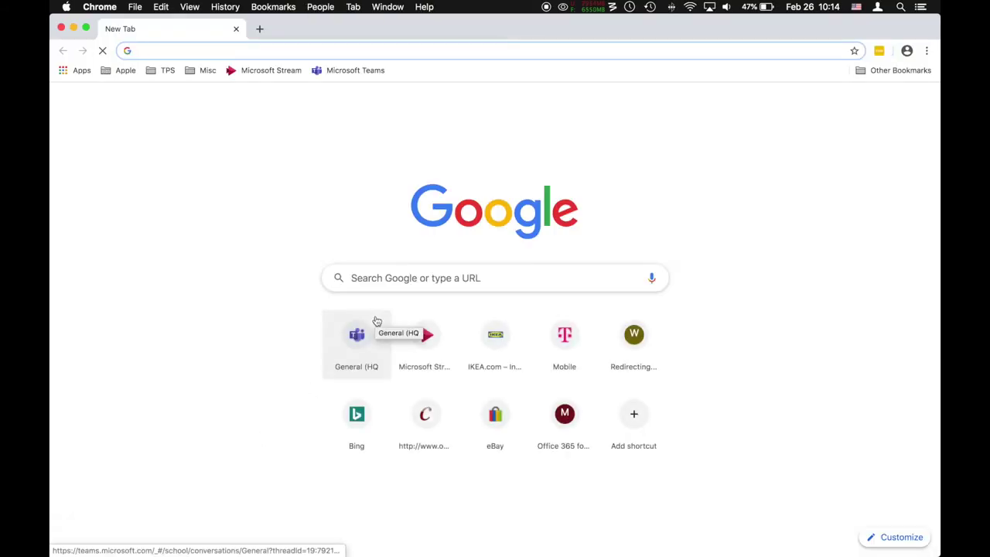
# Step: Open Chrome settings, filter them by 'ca' for cache, and open Clear browsing data
pyautogui.click(99, 6)
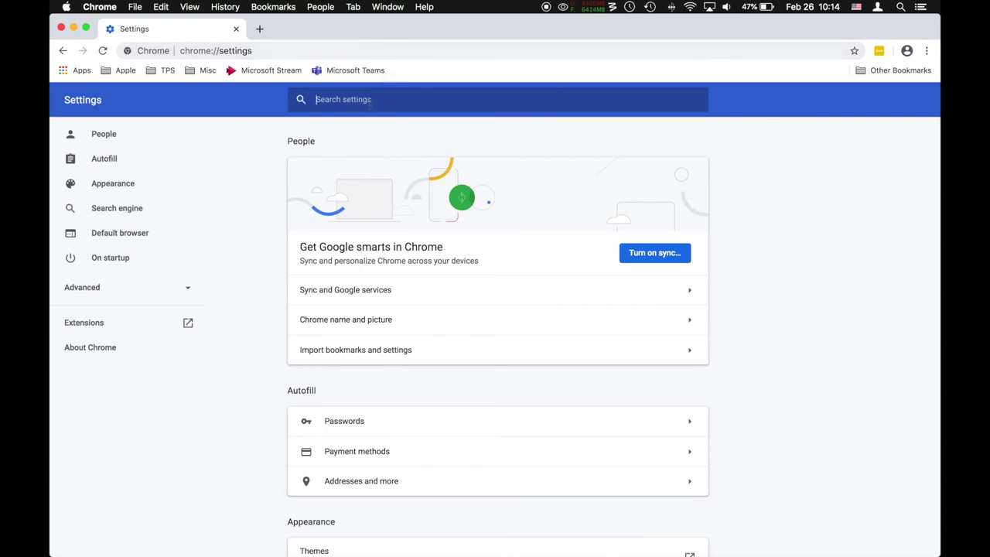
pyautogui.write('cache')
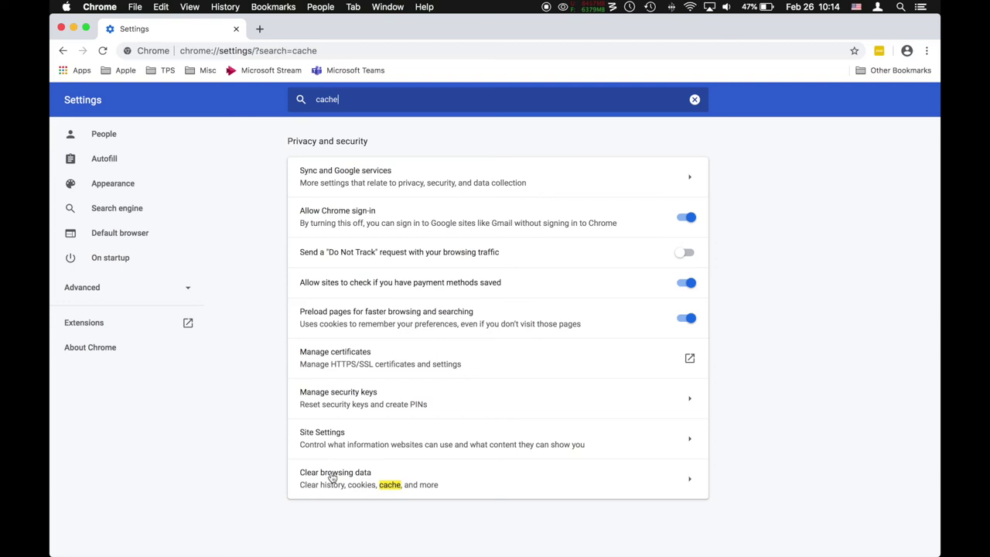
pyautogui.click(332, 477)
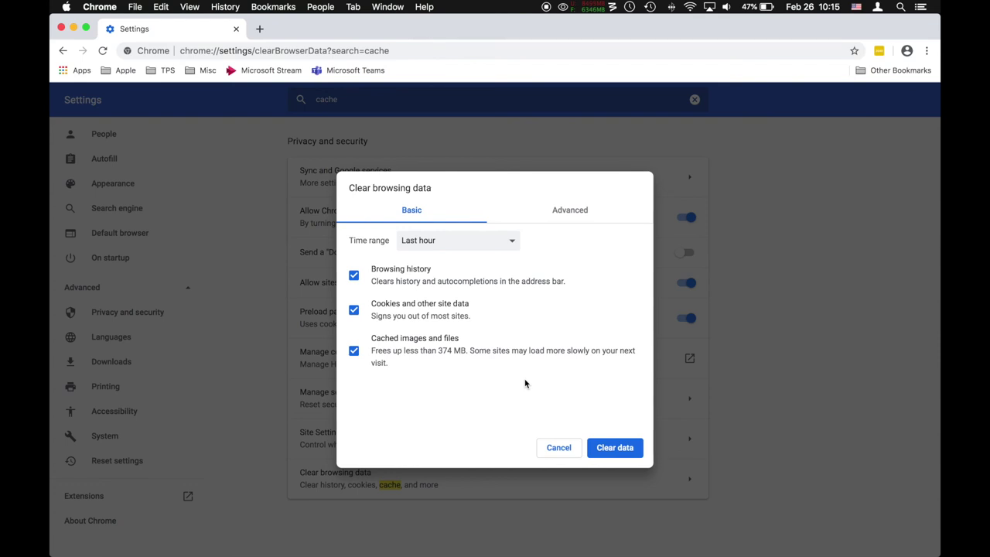
# Step: Clear data for Last hour with history, cookies and cached files (under 374 MB) checked
pyautogui.click(606, 447)
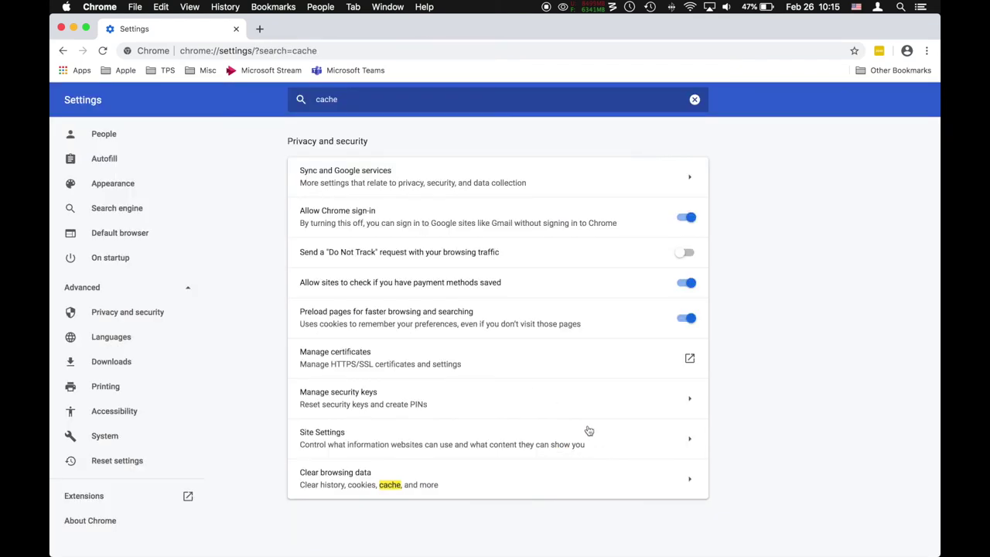